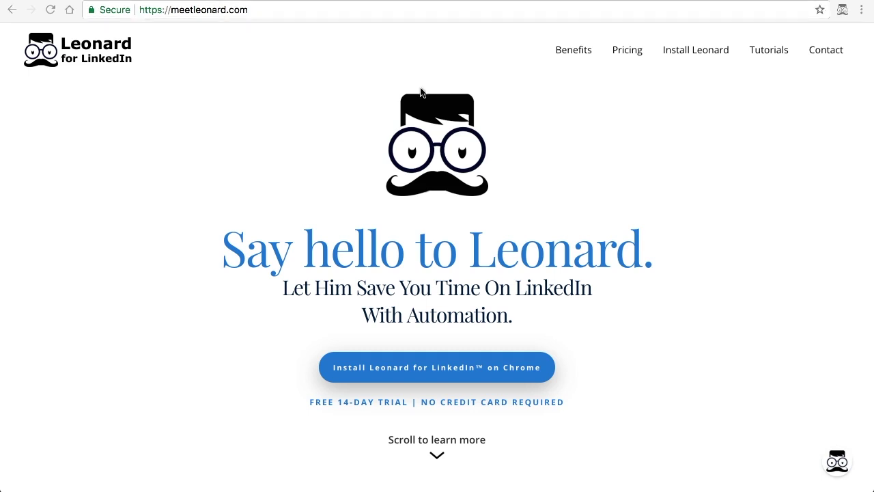
Open the Leonard extension popup listing its bulk connect, message, InMail and visit actions.
left_click(839, 11)
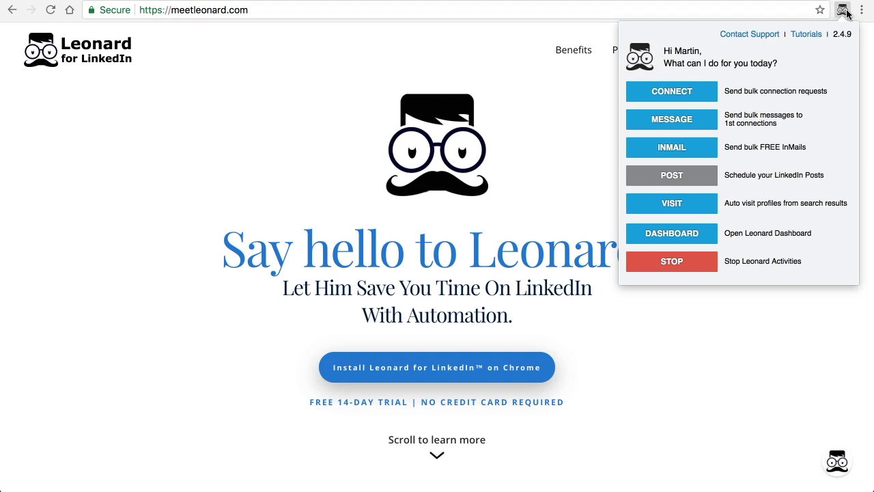
Go to the Leonard dashboard and open Templates > Follow Up Messages.
left_click(692, 244)
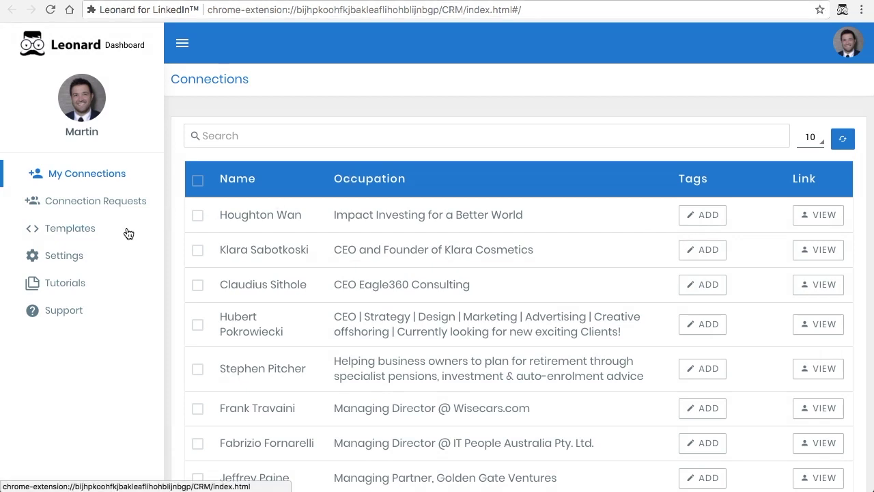
left_click(86, 233)
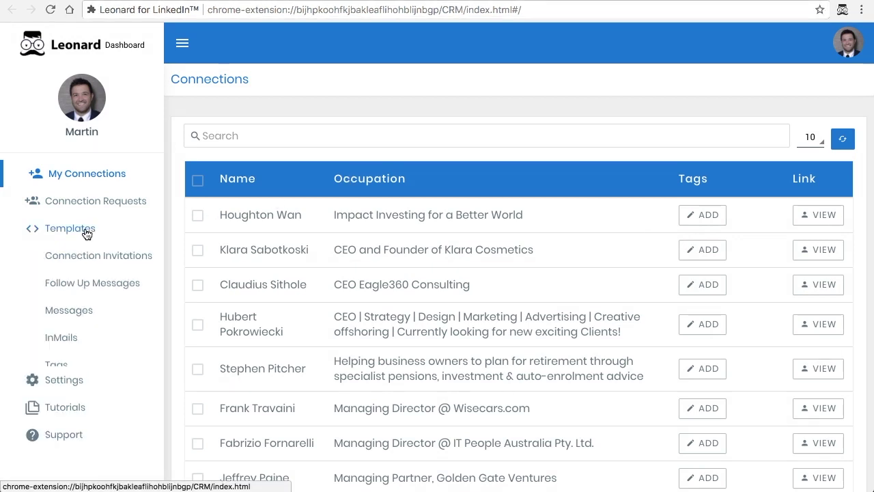
left_click(100, 285)
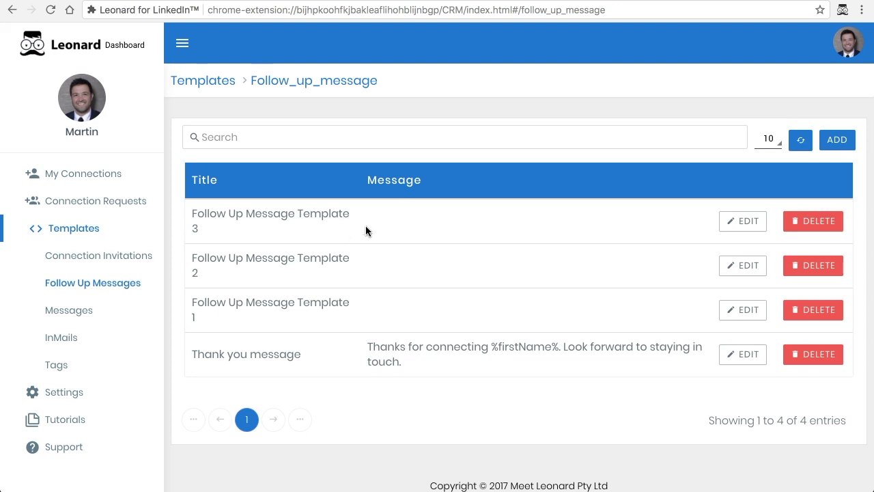
Delete Follow Up Message Templates 3, 2 and 1, confirming each deletion.
left_click(804, 222)
left_click(437, 333)
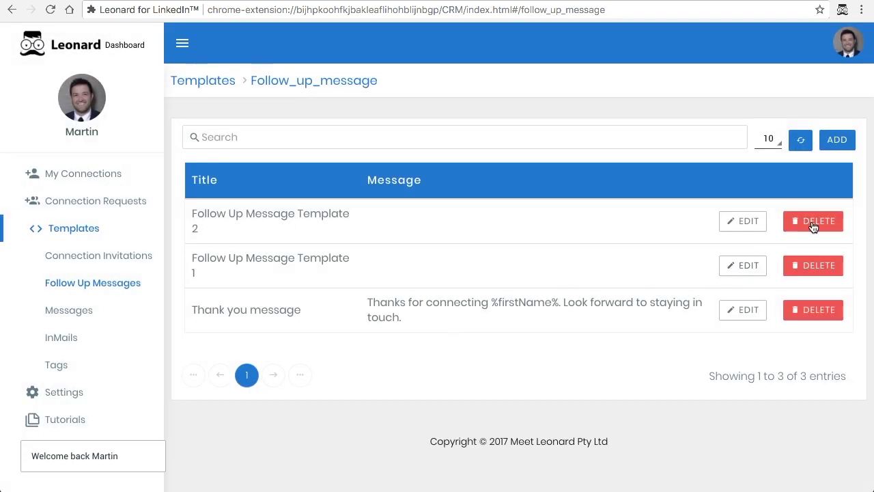
left_click(809, 221)
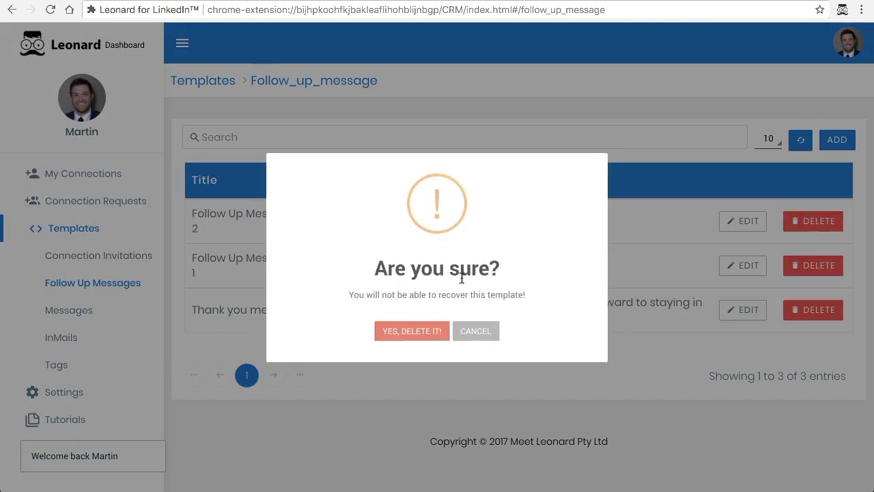
left_click(413, 332)
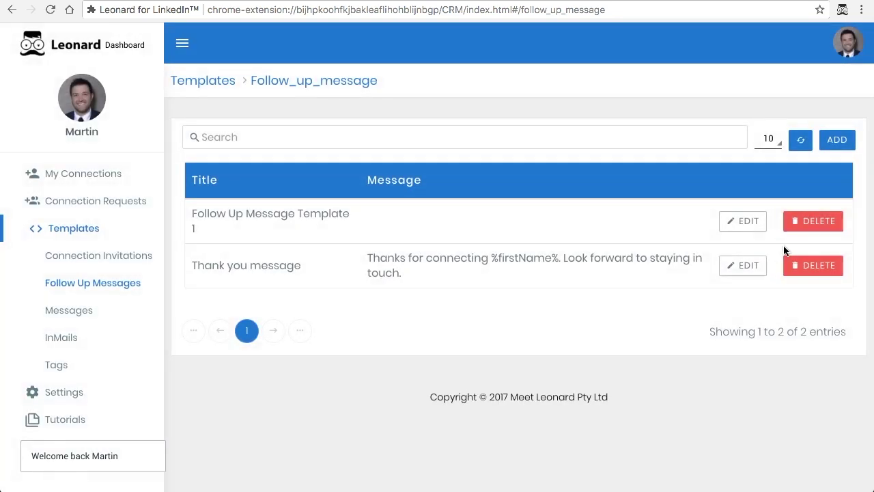
left_click(792, 266)
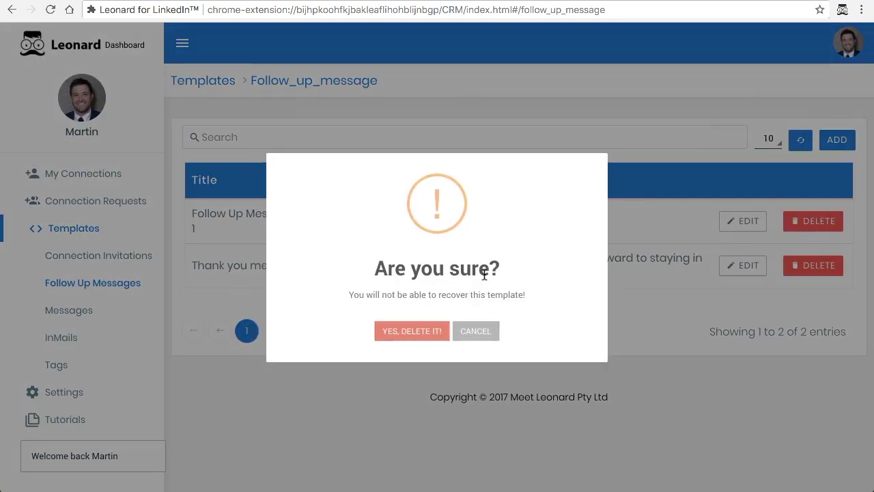
left_click(413, 332)
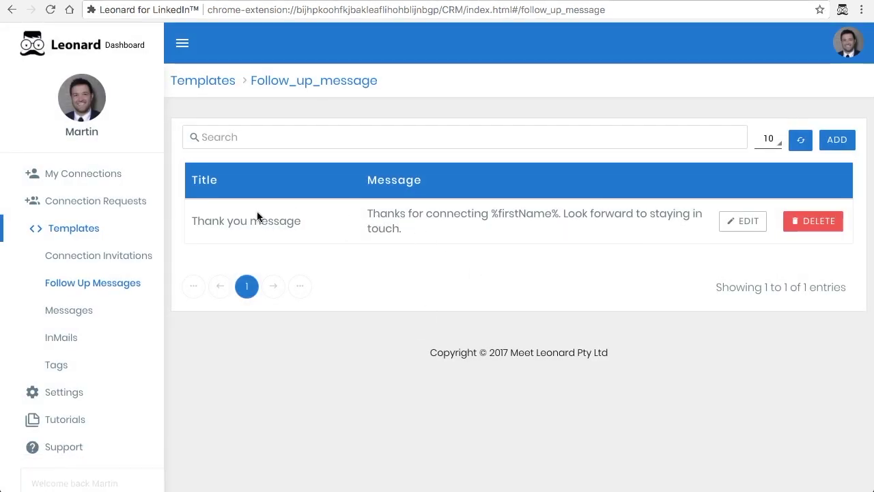
left_click(723, 223)
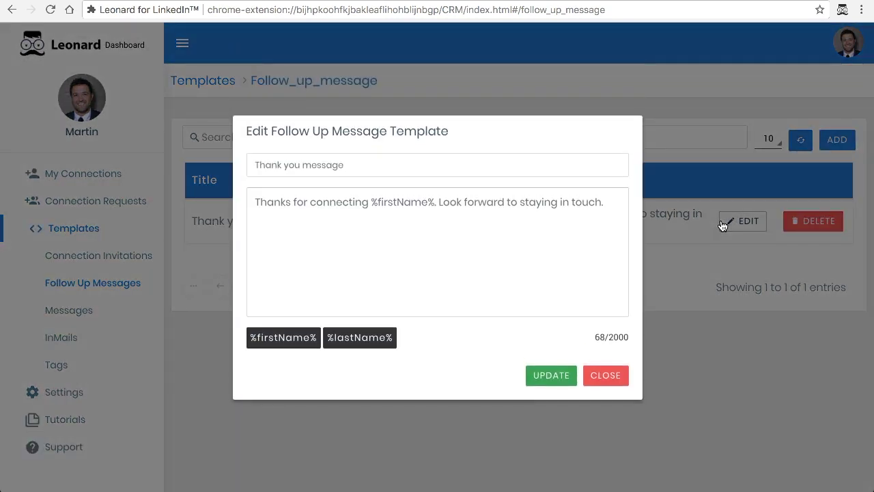
left_click(447, 165)
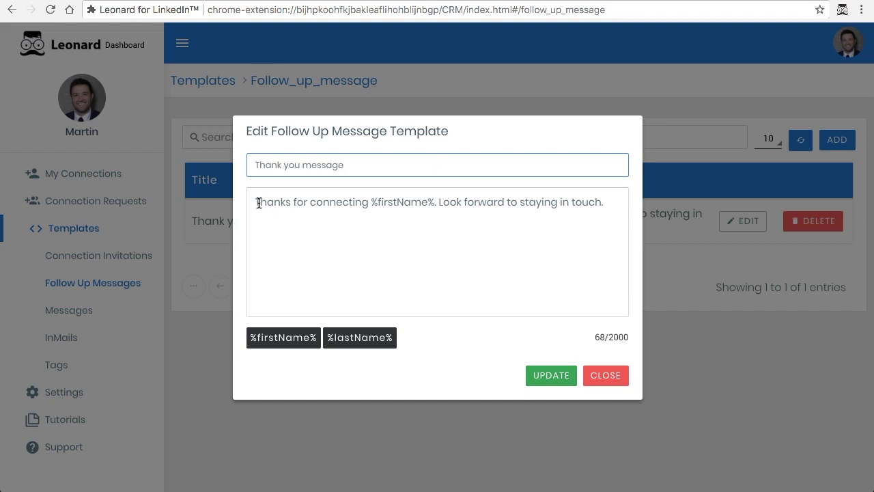
left_click_drag(371, 202, 435, 198)
left_click(448, 275)
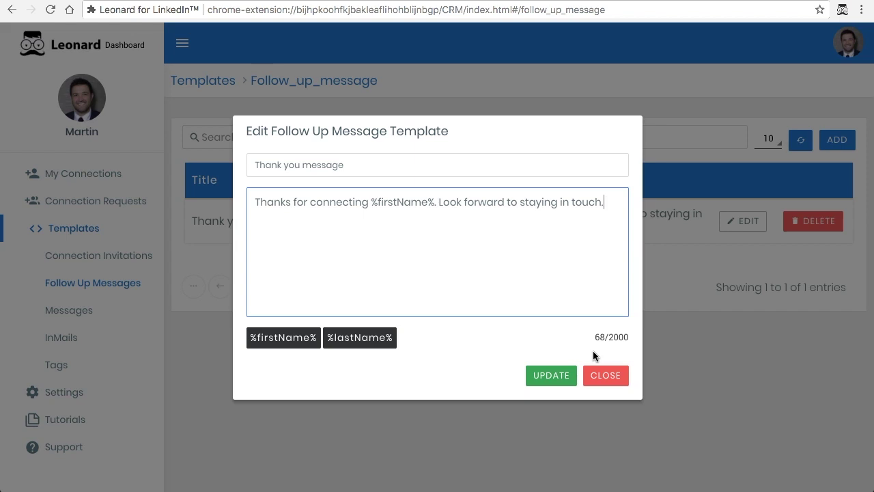
left_click(555, 378)
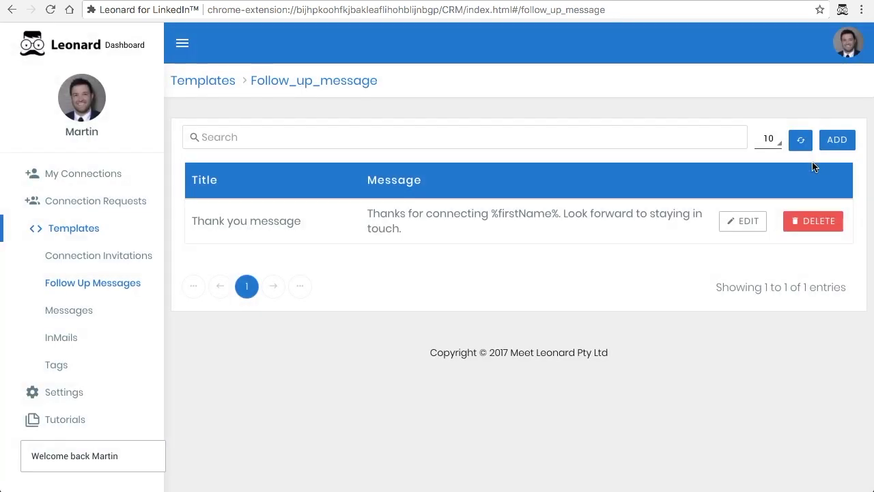
Add a template titled 'Simple Follow Message' whose body opens with 'Hi %firstName%,'.
left_click(834, 141)
left_click(433, 169)
type("Simple Follow Message")
key("Tab")
type("Hi")
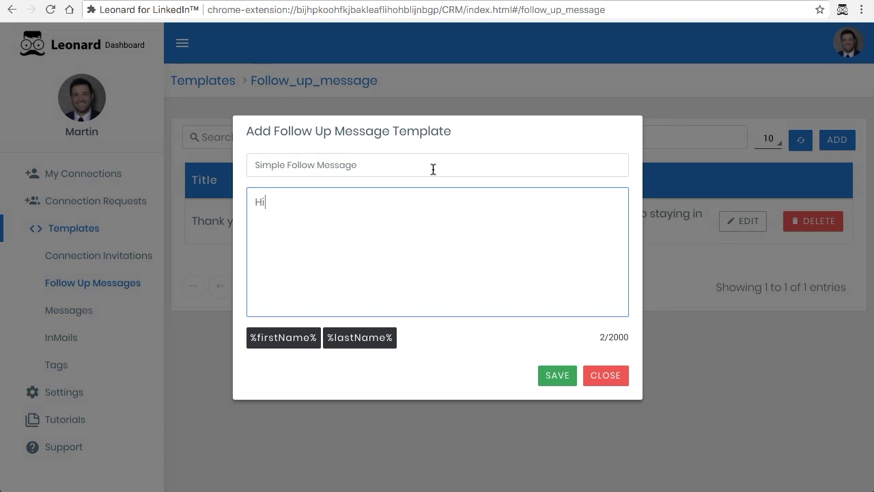
left_click(256, 346)
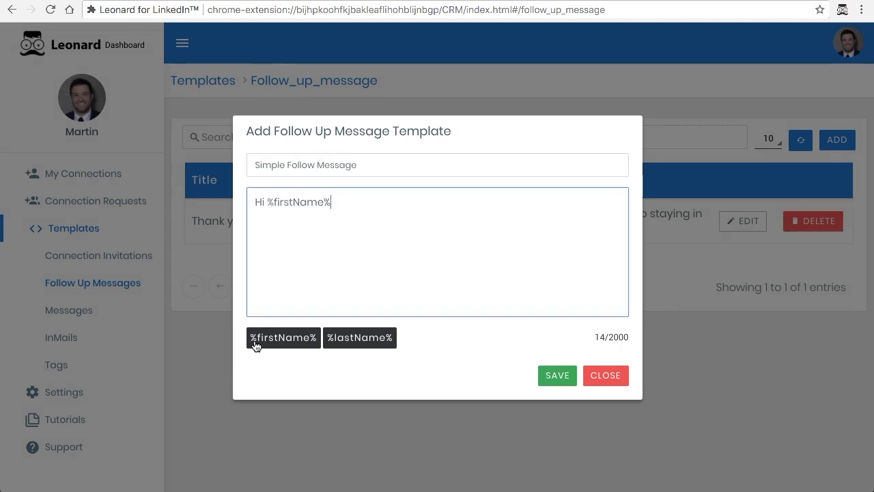
type(",")
key("Return")
key("Return")
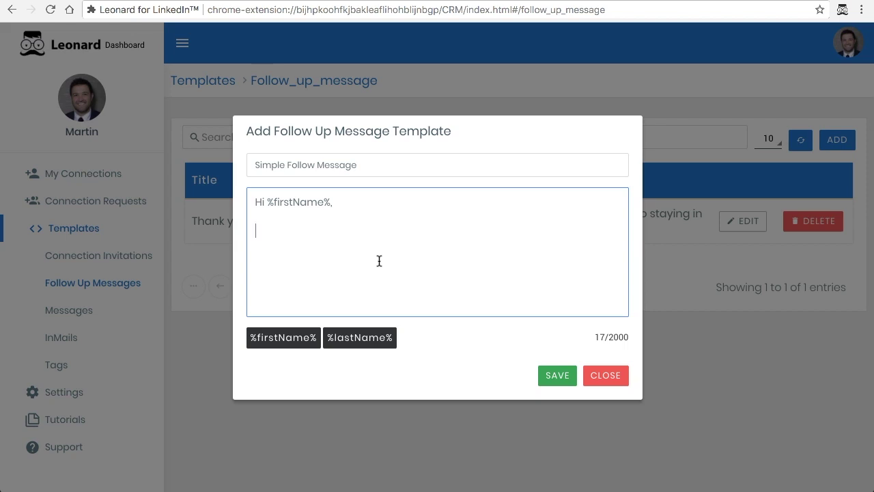
Add 'Thanks for connecting me and accepting my invitation. Look forward to staying in touch' and save.
type("Thanks for connecting me")
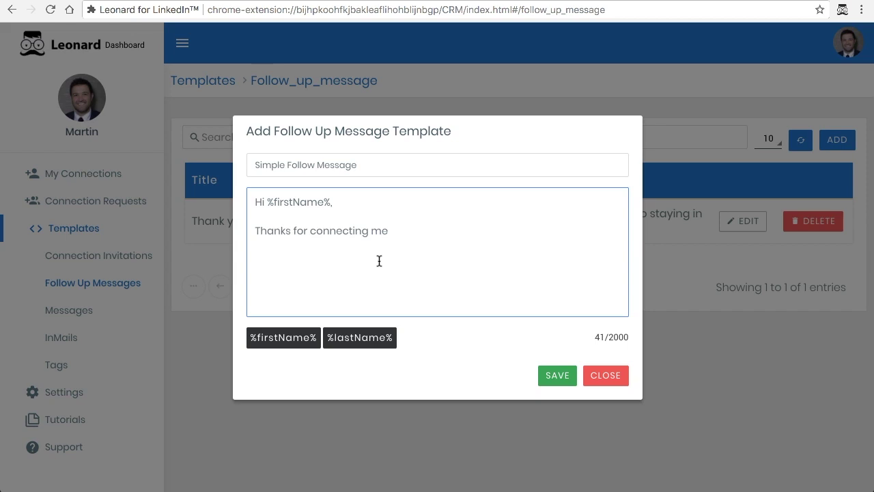
type(" and accepting my ini")
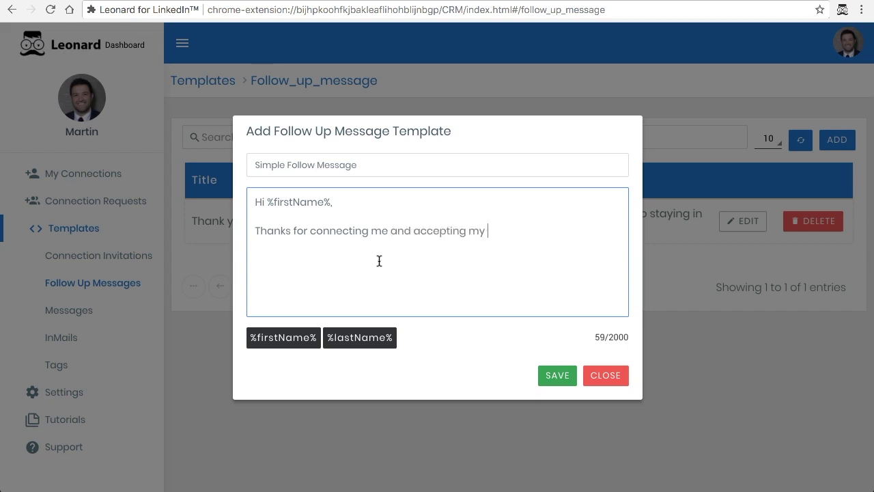
key("BackSpace")
type("vidation")
key("BackSpace")
key("BackSpace")
key("BackSpace")
key("BackSpace")
key("BackSpace")
key("BackSpace")
type("tation.")
key("Return")
key("Return")
type("Look")
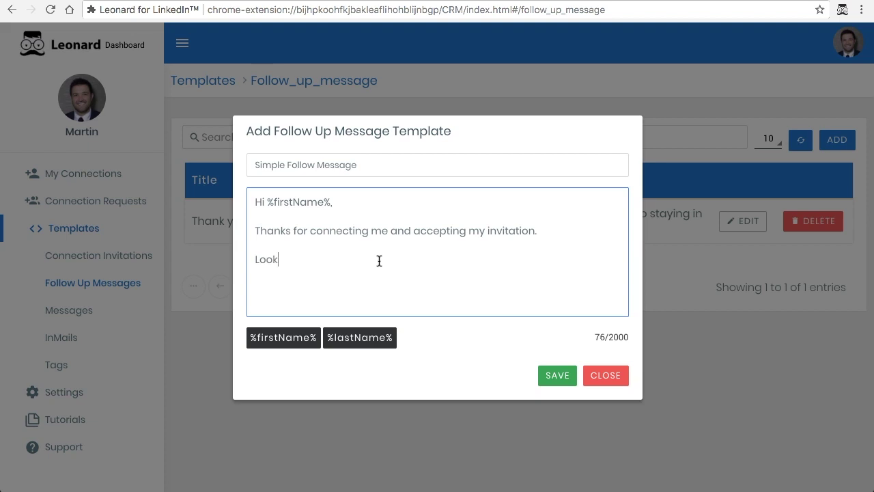
type(" forward to staying in touch")
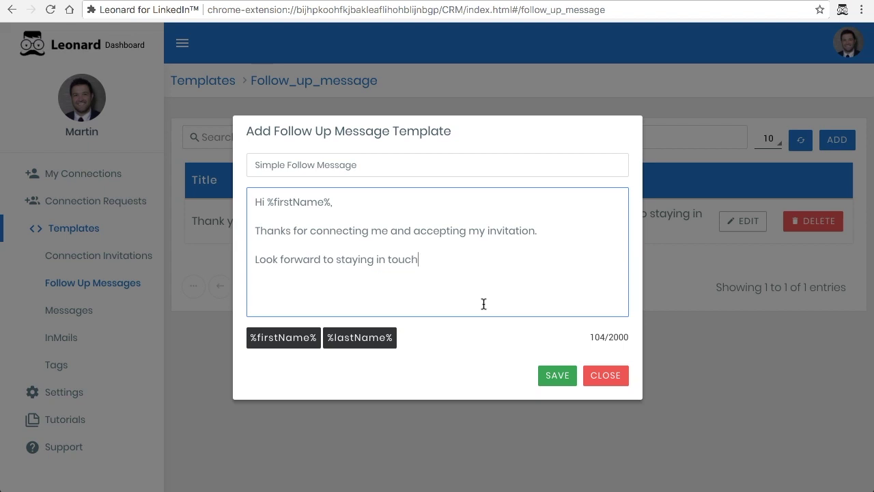
left_click(563, 381)
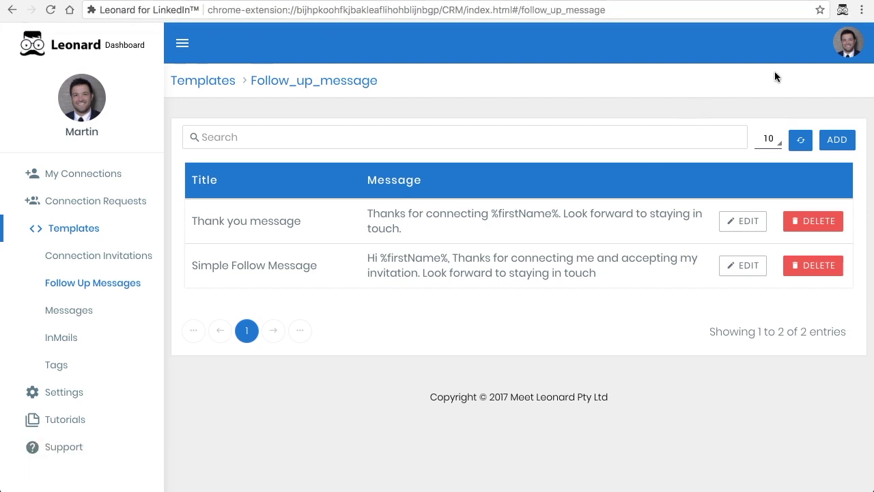
Launch Leonard's Connect action from the extension popup to open Sales Navigator lead search.
left_click(842, 12)
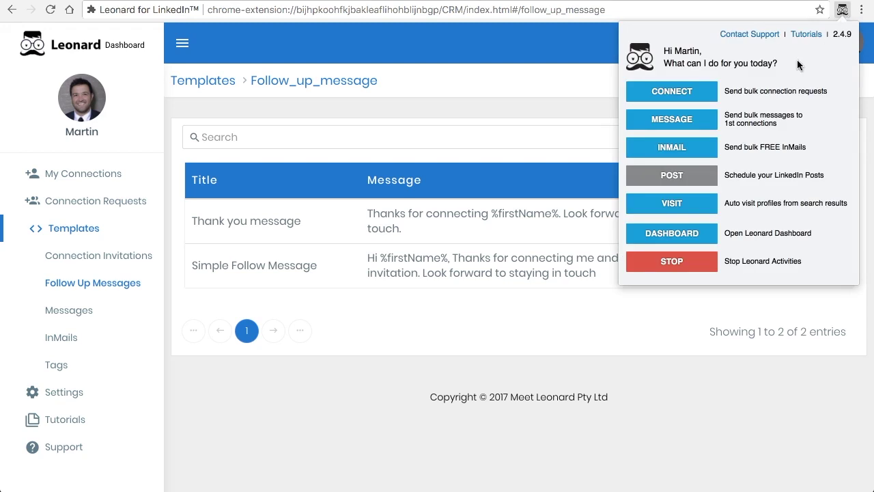
left_click(698, 93)
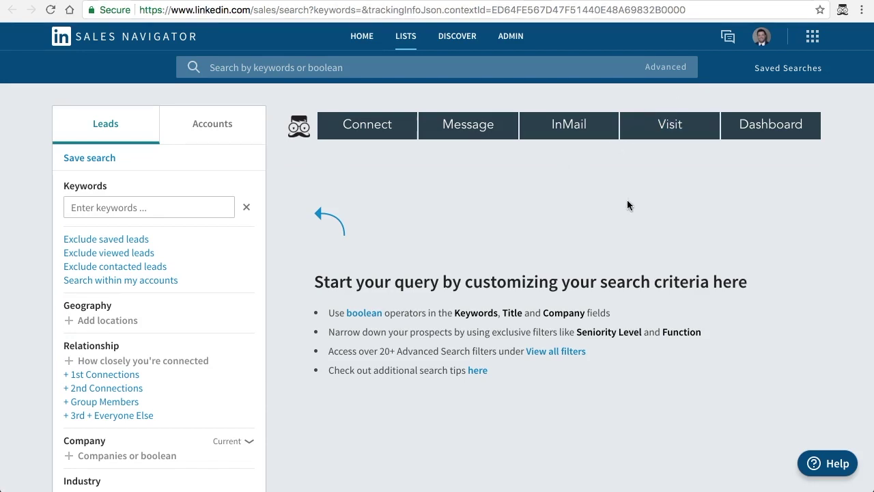
Filter leads to 2nd Connections and open Leonard's Connect settings panel.
left_click(129, 388)
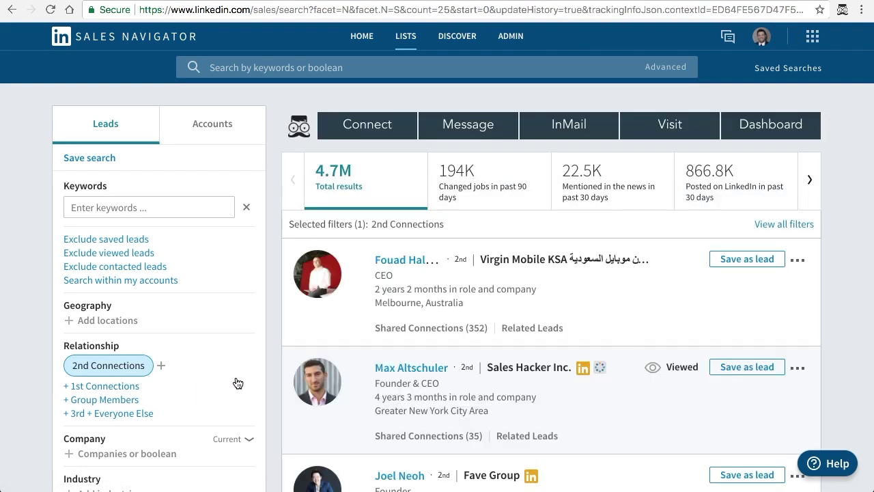
left_click(384, 130)
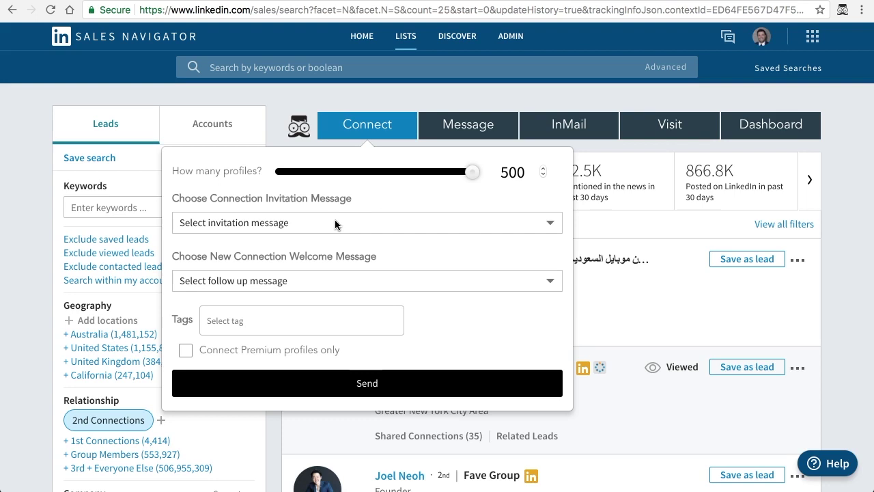
Set invitation to Simple Connection Request and welcome message to Thank you message, then close the panel.
left_click(302, 280)
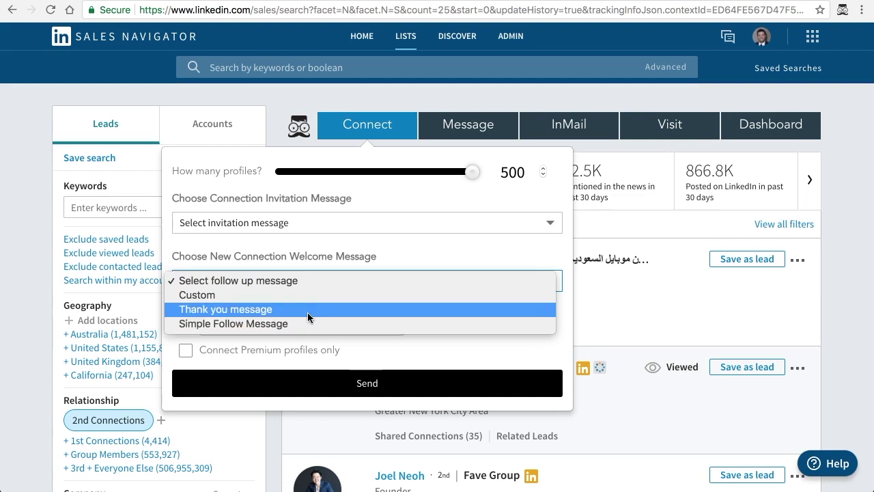
left_click(317, 227)
left_click(317, 227)
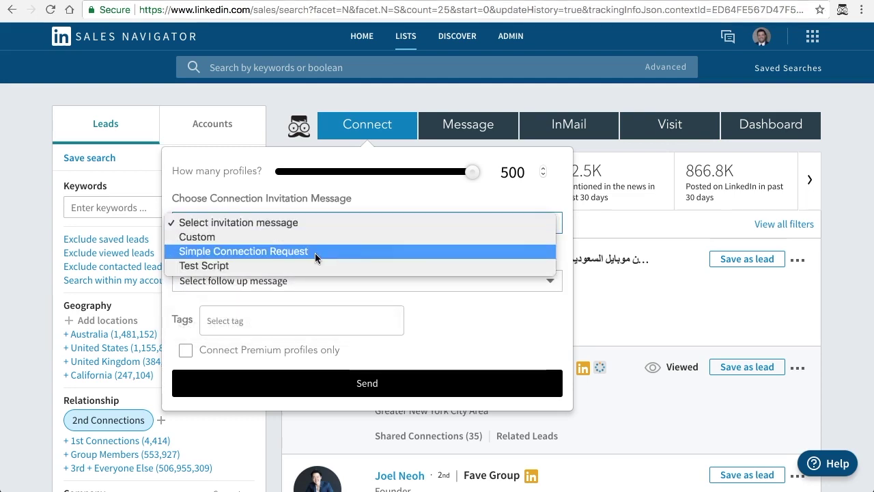
left_click(315, 251)
left_click(314, 278)
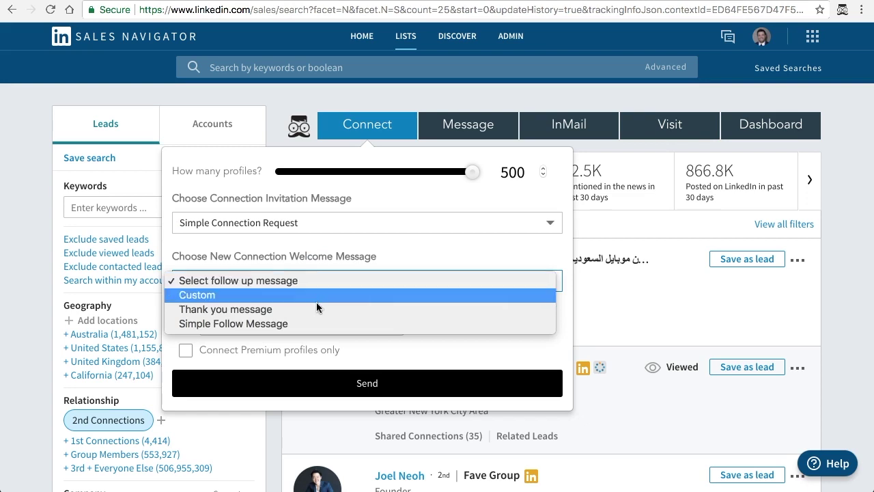
left_click(318, 310)
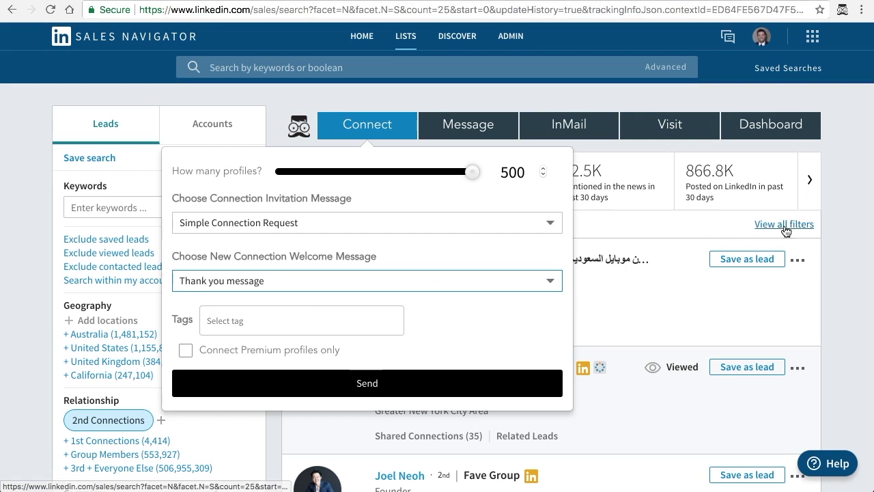
left_click(834, 222)
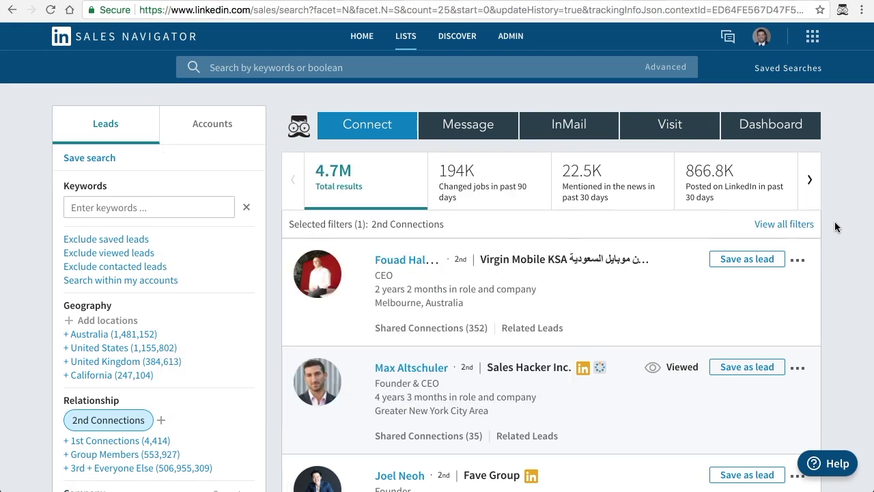